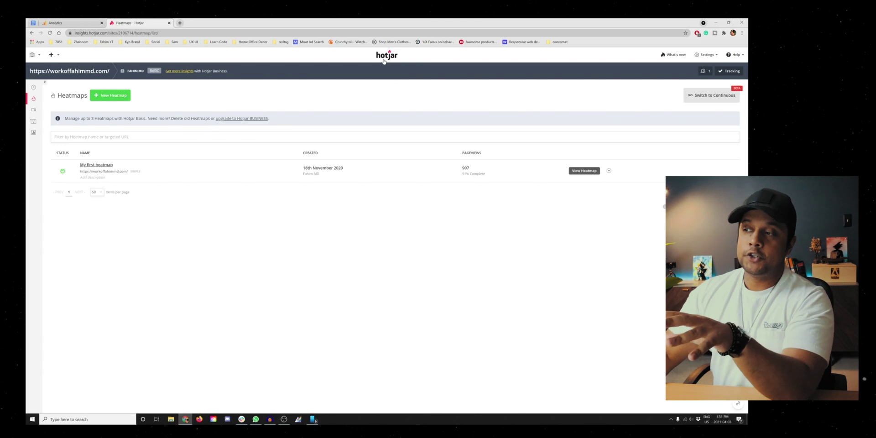
Open the 'My first heatmap' desktop click heatmap for workoffahimmd.com, showing Portfolio with 381 clicks
left_click(33, 98)
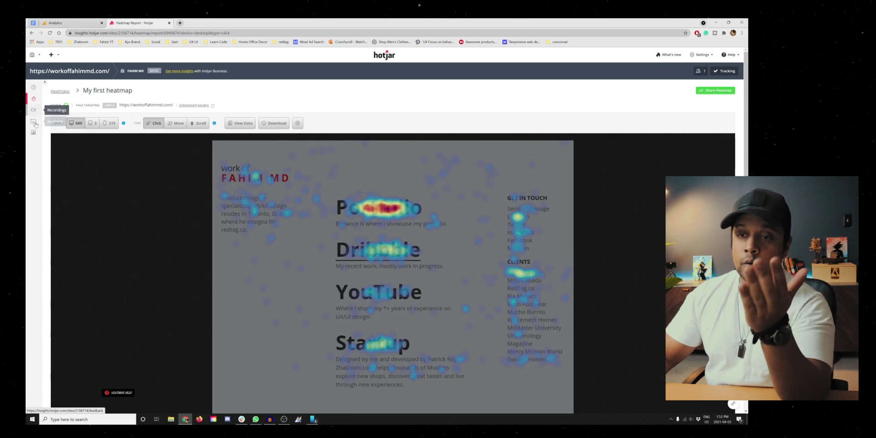
mouse_move(358, 182)
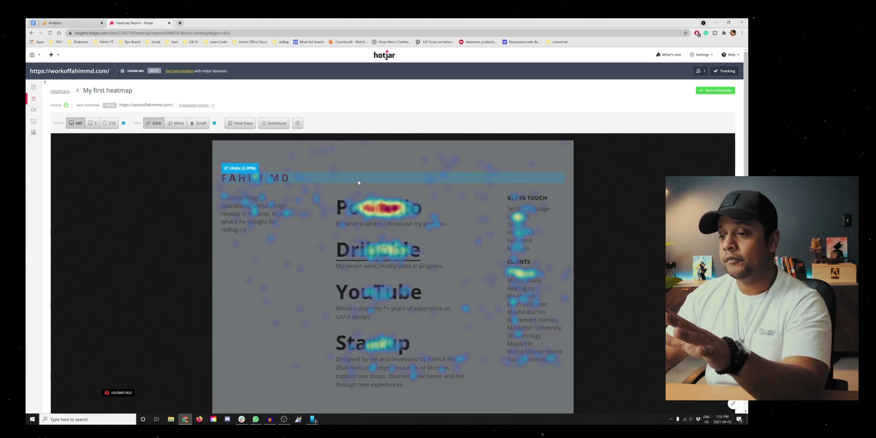
scroll(151, 201, "down", 1)
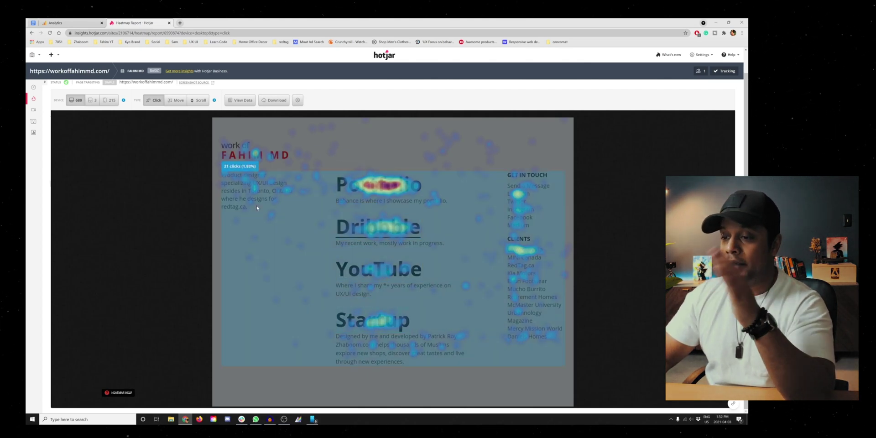
Compare the click heatmap for phone, tablet and desktop visitors
left_click(110, 100)
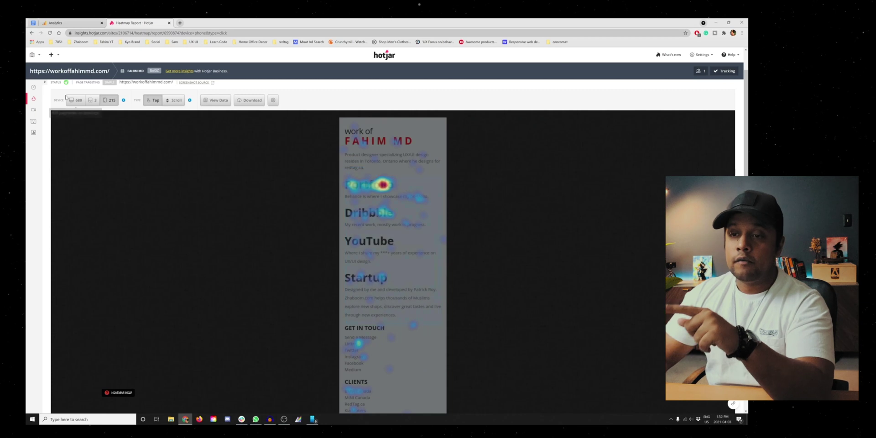
left_click(91, 100)
left_click(75, 101)
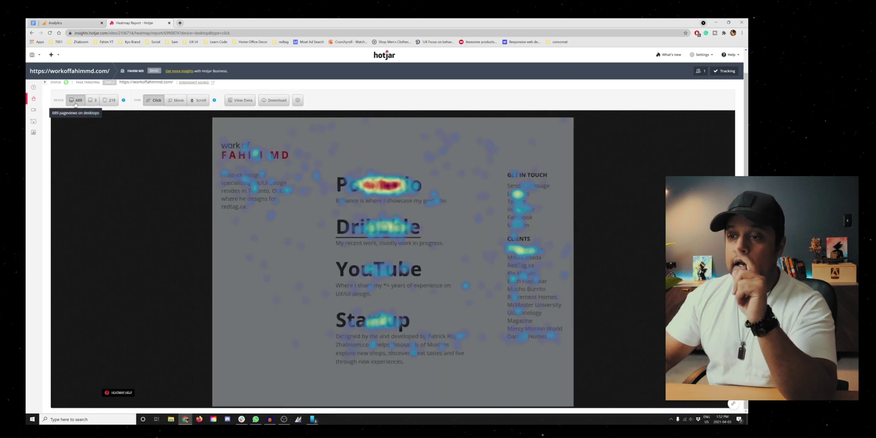
Review the scroll map for tablet, phone and desktop visitors, then open the Recordings list
left_click(201, 100)
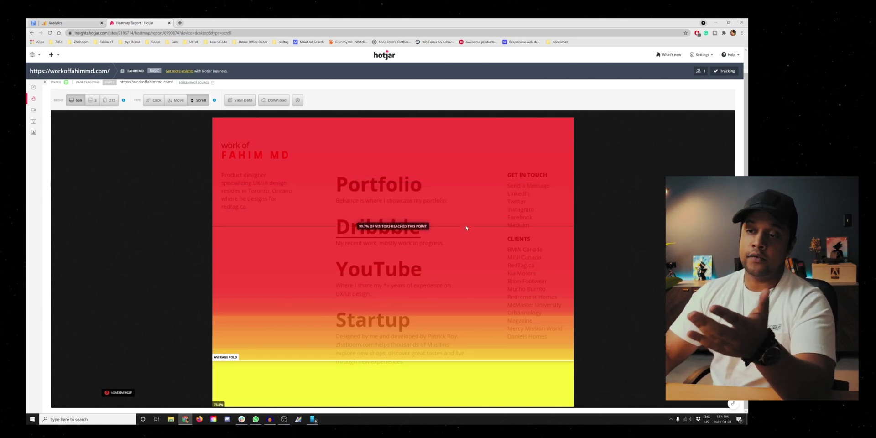
left_click(93, 100)
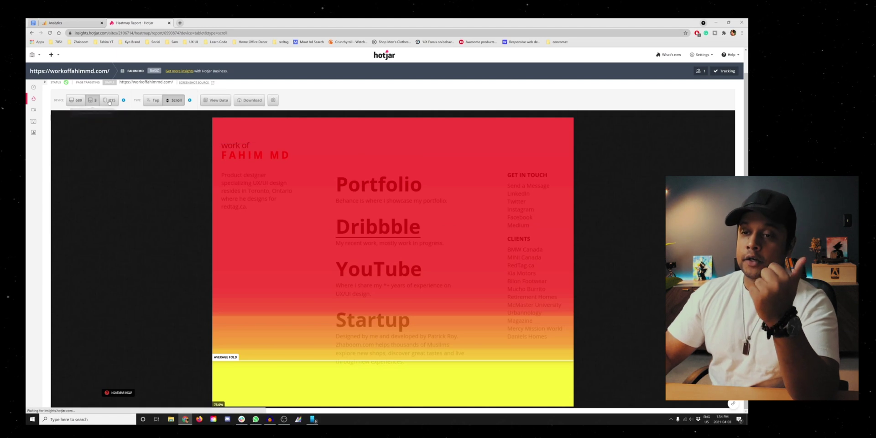
left_click(109, 102)
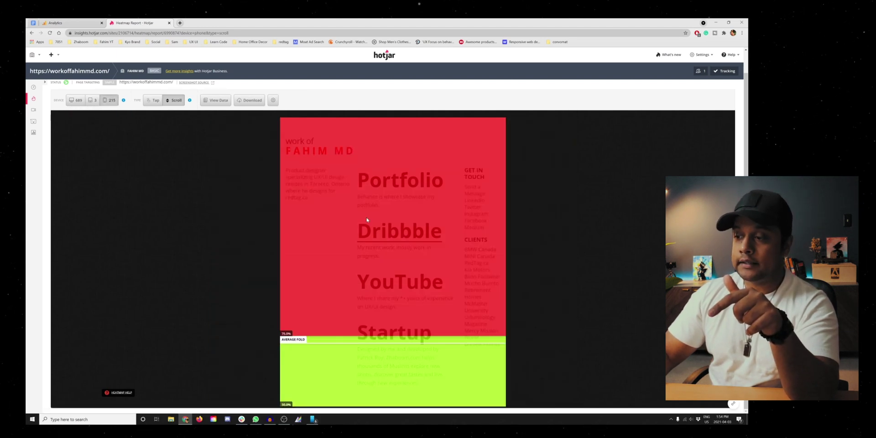
scroll(386, 247, "down", 3)
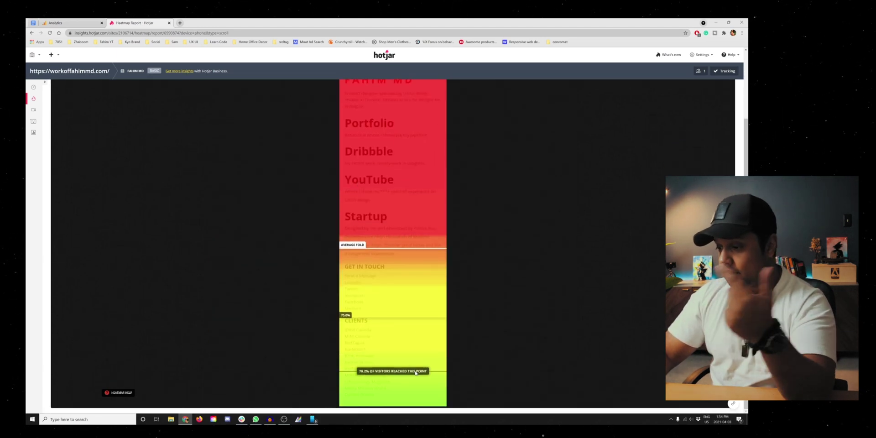
scroll(411, 369, "up", 3)
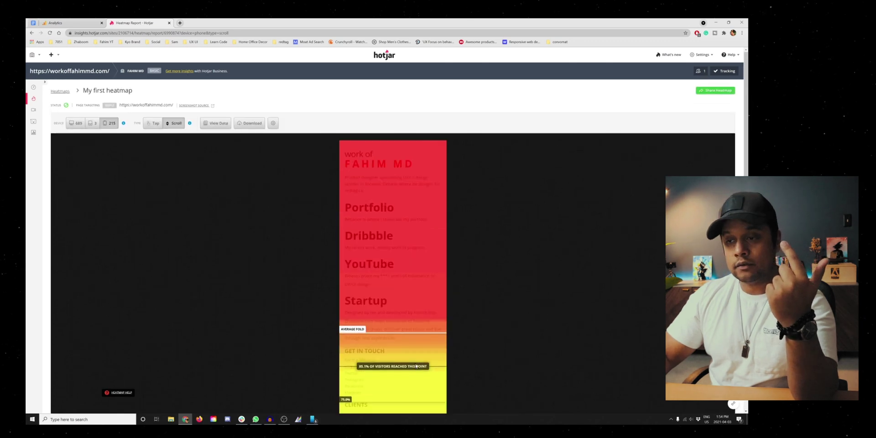
left_click(76, 123)
left_click(33, 110)
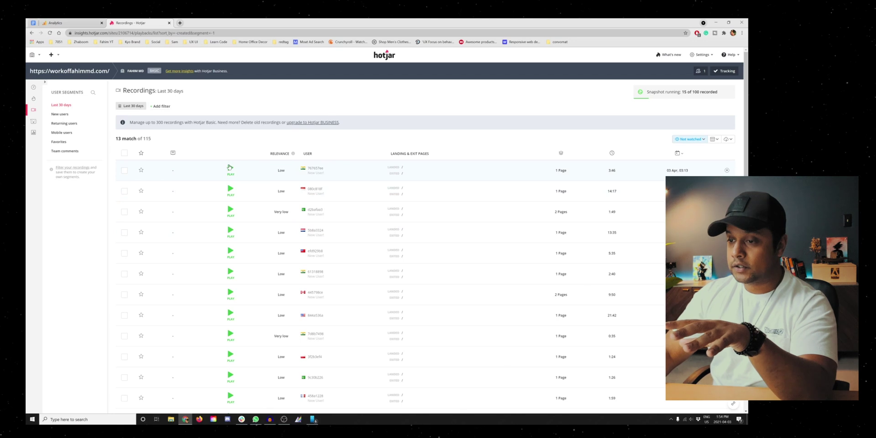
Play the most recent recording, pause it, and check its Actions and Session Info tabs
left_click(230, 167)
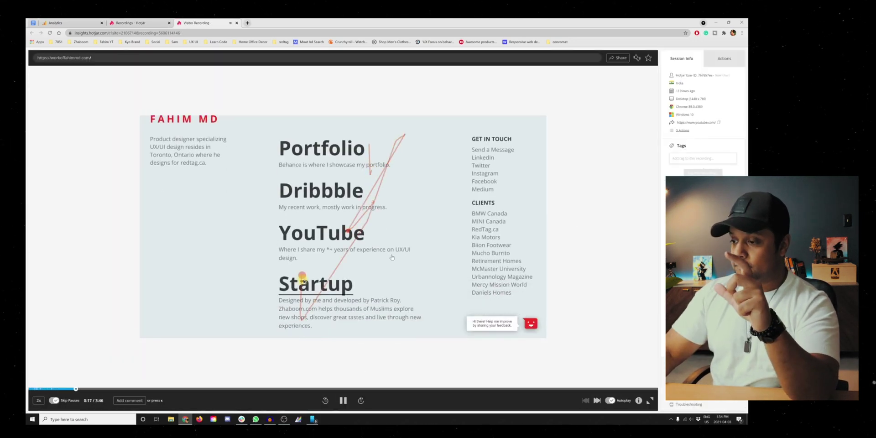
left_click(104, 379)
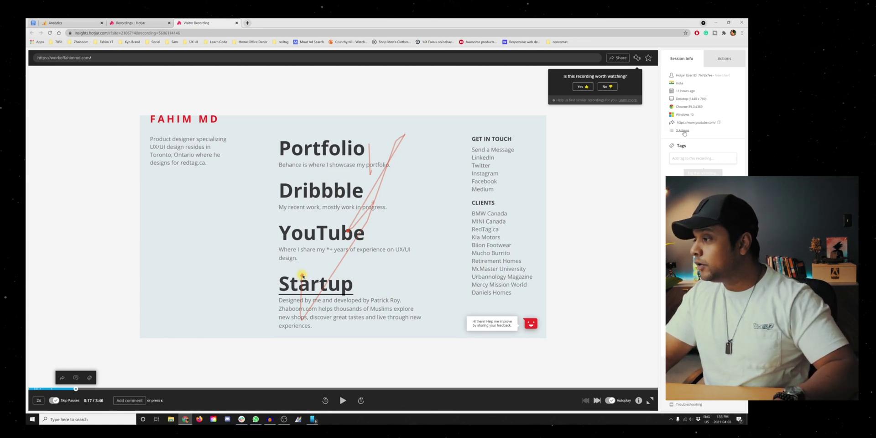
left_click(683, 131)
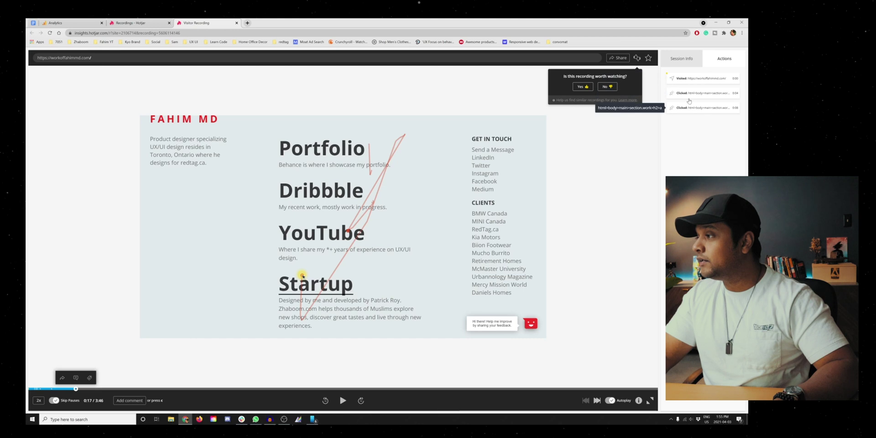
left_click(681, 59)
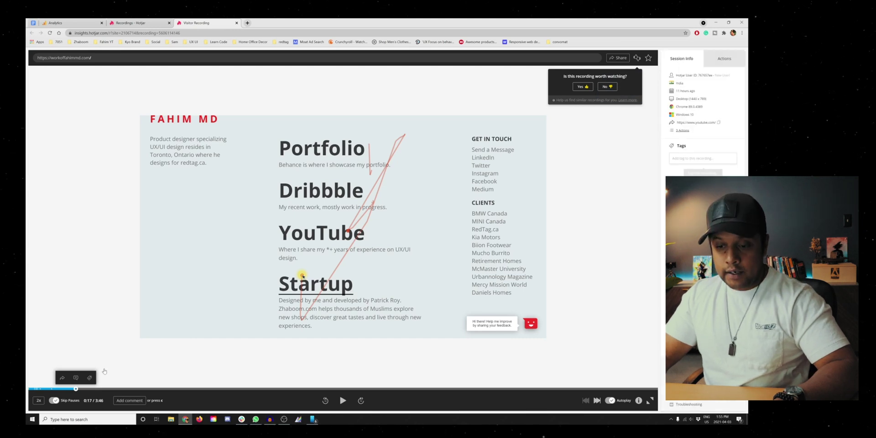
Jump to the end of the 3:46 replay, restart it, then go to the next recording
key("space")
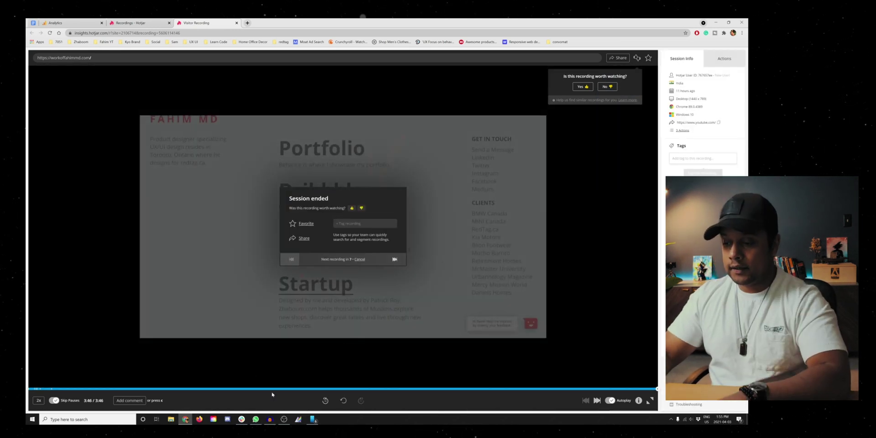
left_click(325, 400)
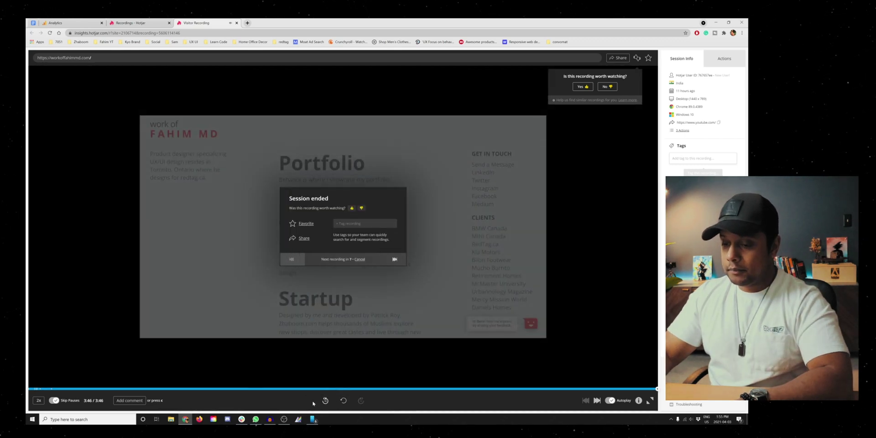
left_click(30, 389)
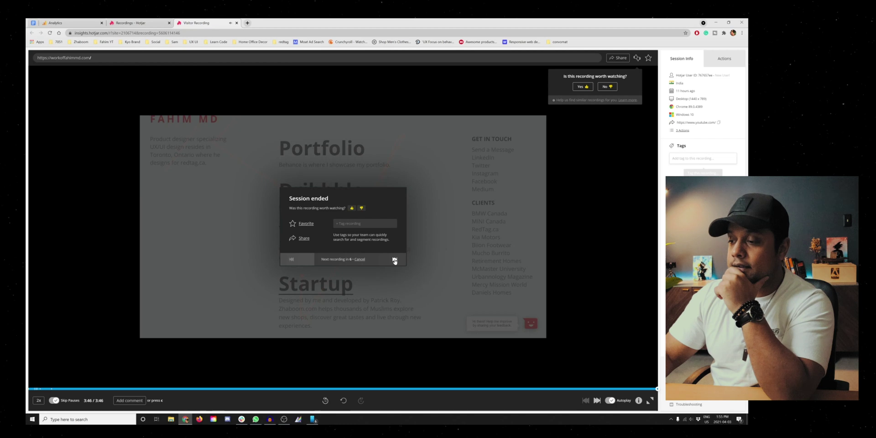
left_click(394, 260)
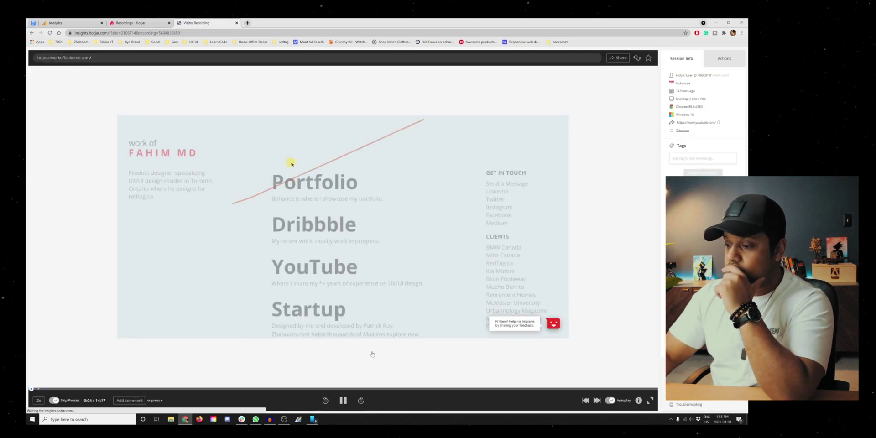
Pause the new recording, review its Actions list, and play it to the end
left_click(638, 81)
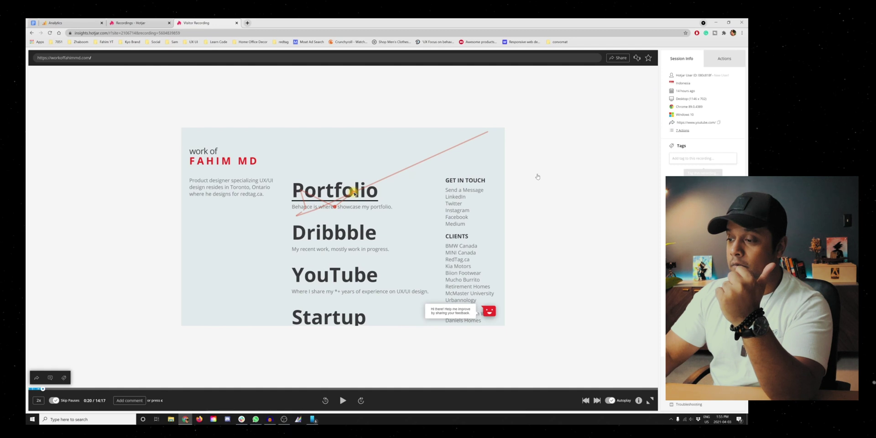
left_click(683, 130)
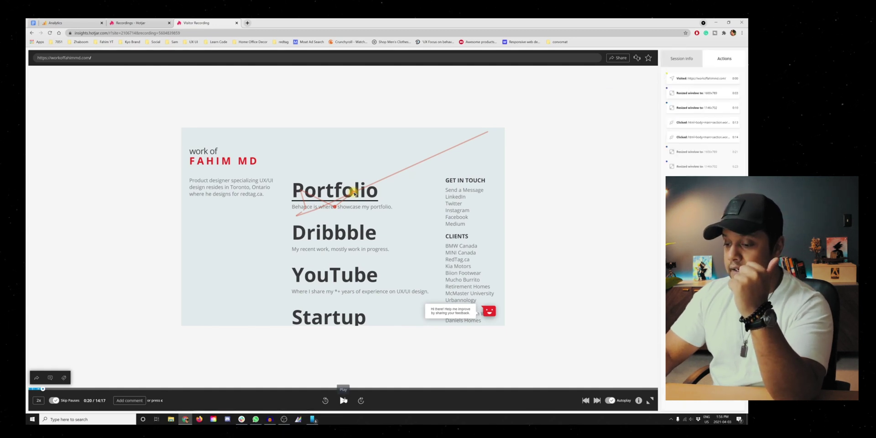
left_click(343, 400)
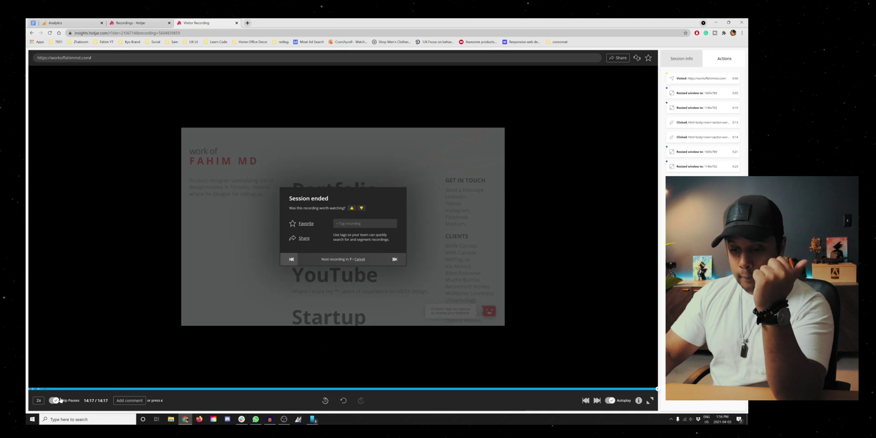
Cycle the playback speed from 4x down to 0.5x
left_click(39, 400)
left_click(39, 400)
left_click(38, 400)
left_click(39, 400)
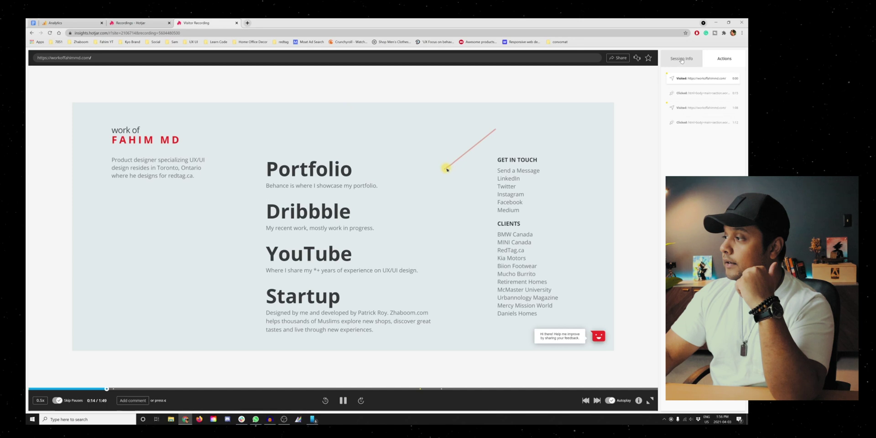
Watch the 1:49 replay with pauses at 0:15 and 1:11, then go to the 13:35 recording
left_click(343, 400)
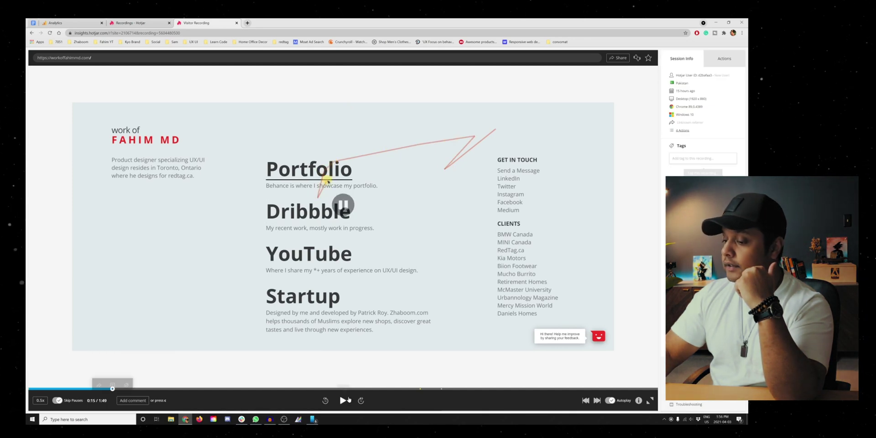
mouse_move(683, 94)
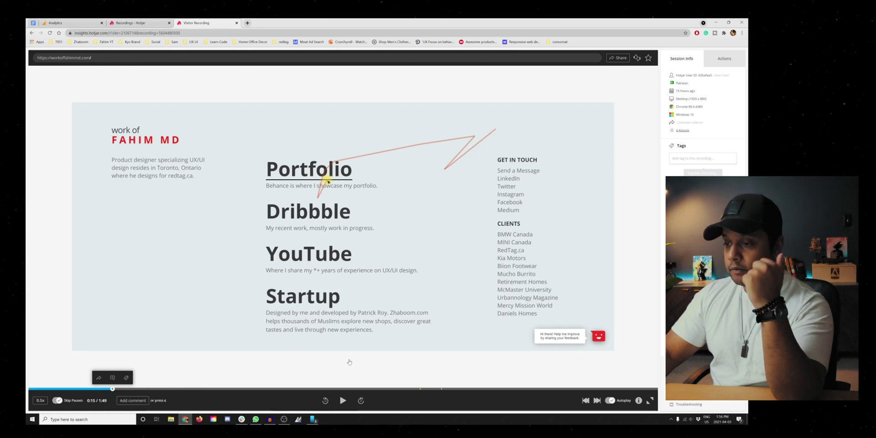
left_click(342, 401)
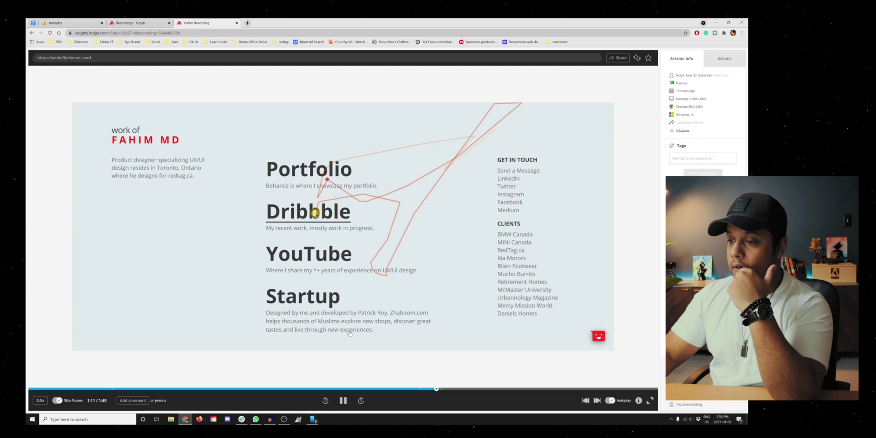
left_click(395, 285)
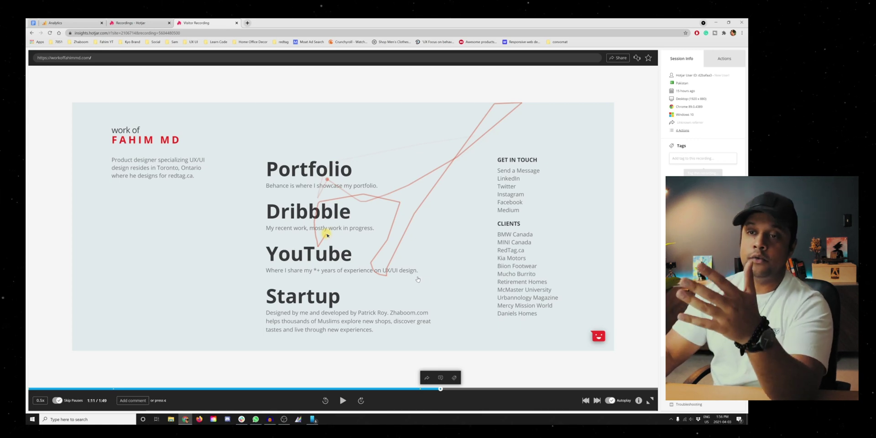
left_click(378, 261)
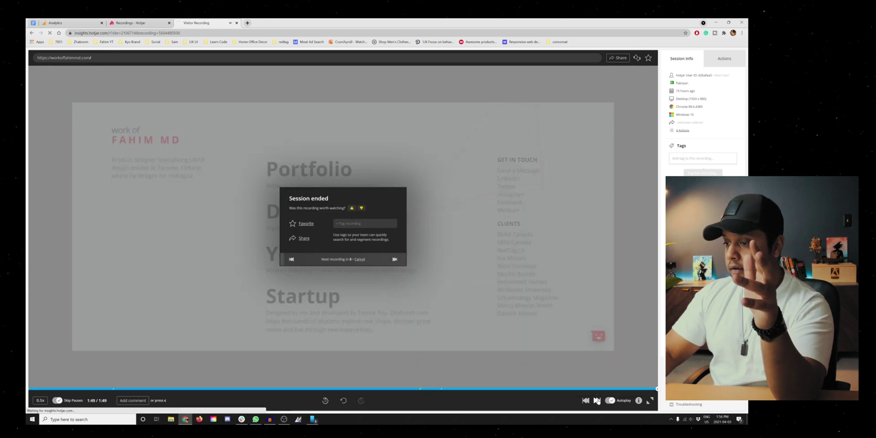
left_click(346, 258)
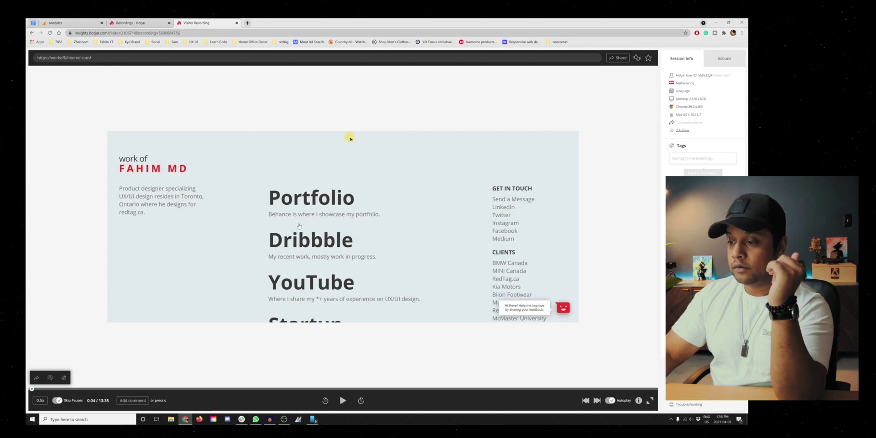
Check this recording's Actions and Session Info tabs, then resume the replay
left_click(299, 226)
left_click(299, 225)
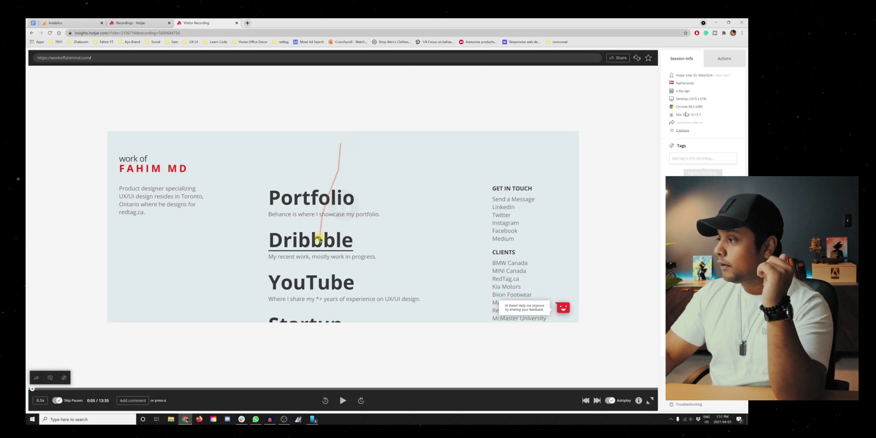
left_click(682, 131)
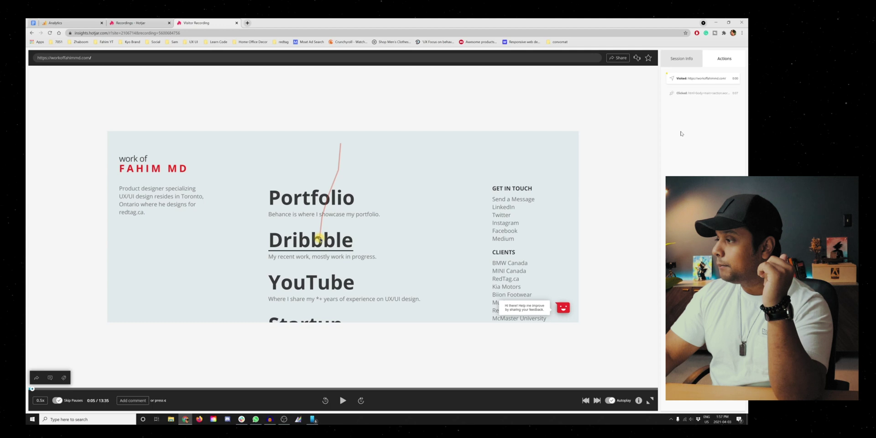
left_click(682, 60)
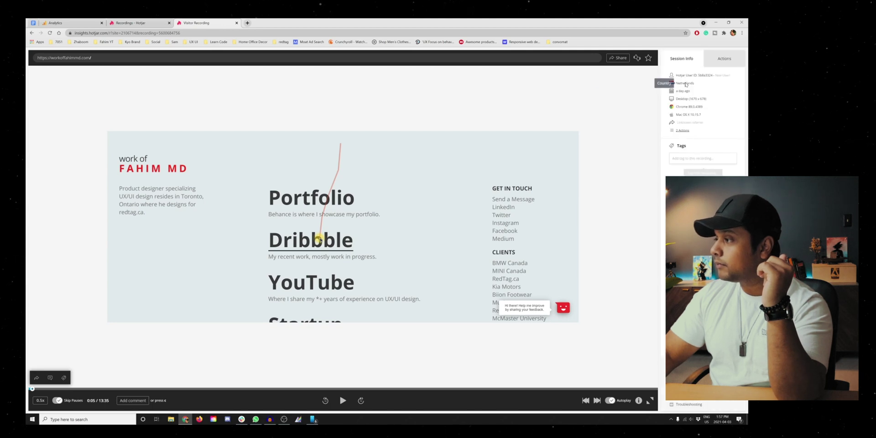
left_click(397, 240)
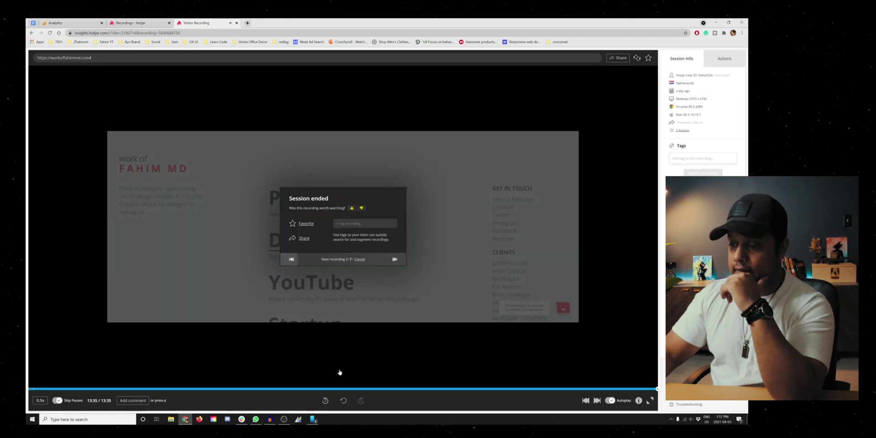
Skip to the Taiwan visitor's 5:35 recording, pause it, and open a new browser tab
left_click(395, 259)
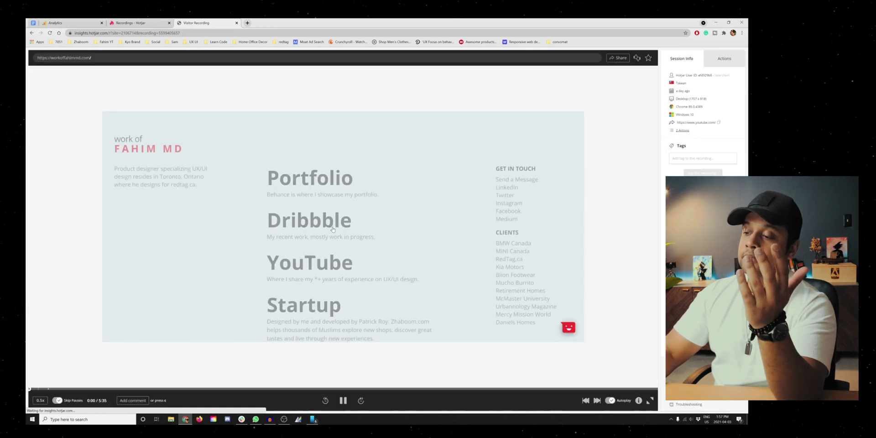
left_click(332, 229)
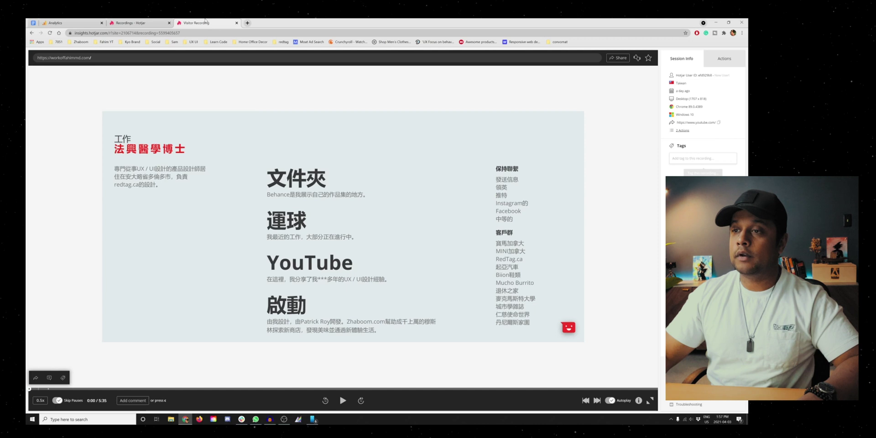
left_click(247, 23)
Load workoffahimmd.com in Chrome and open its Portfolio and Dribbble links
type("workoffahimmd.com")
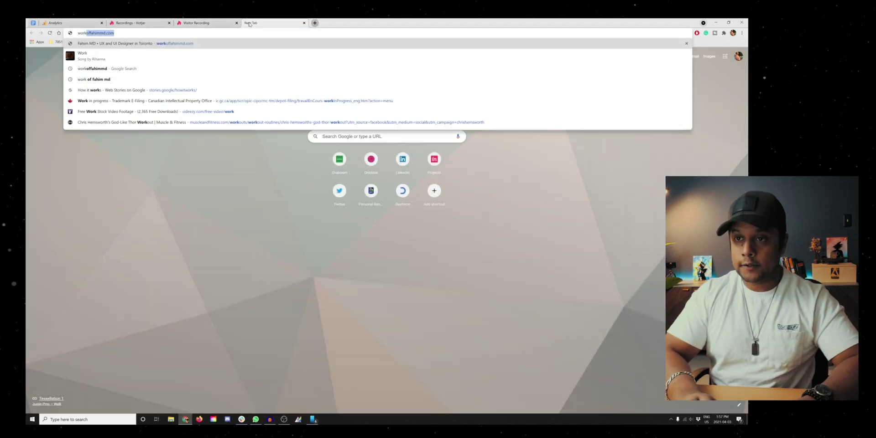
key("Return")
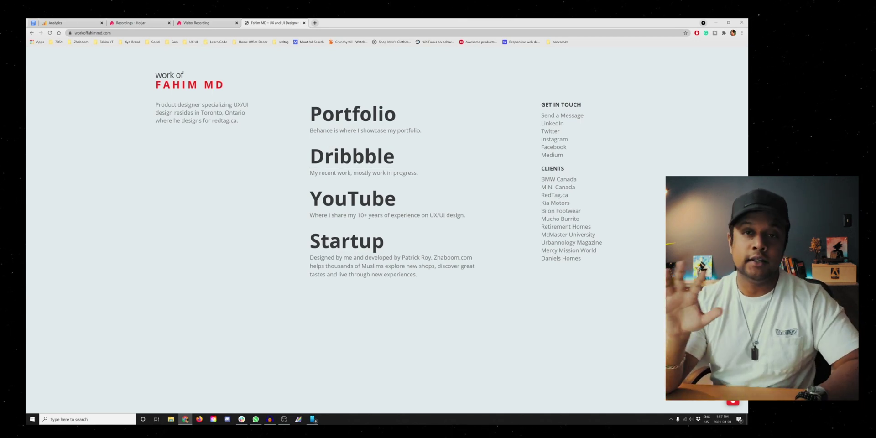
left_click(333, 112)
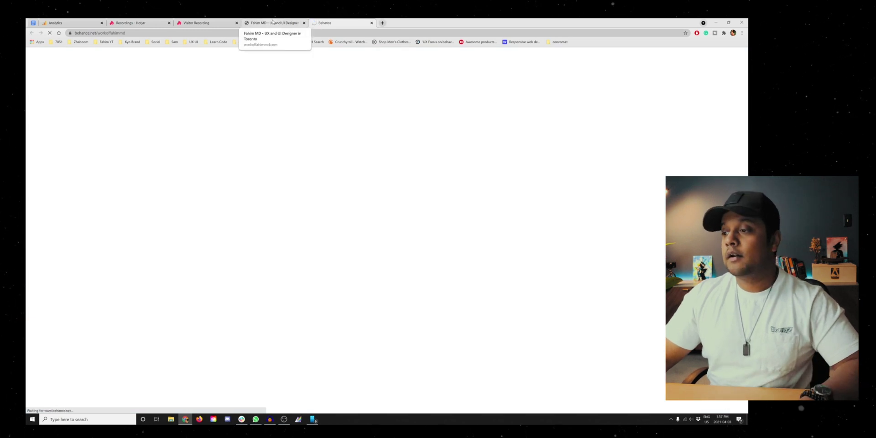
left_click(272, 22)
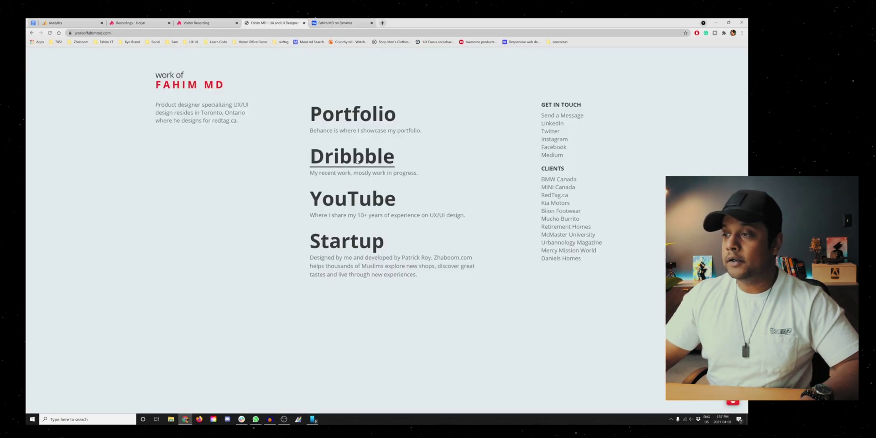
left_click(352, 156)
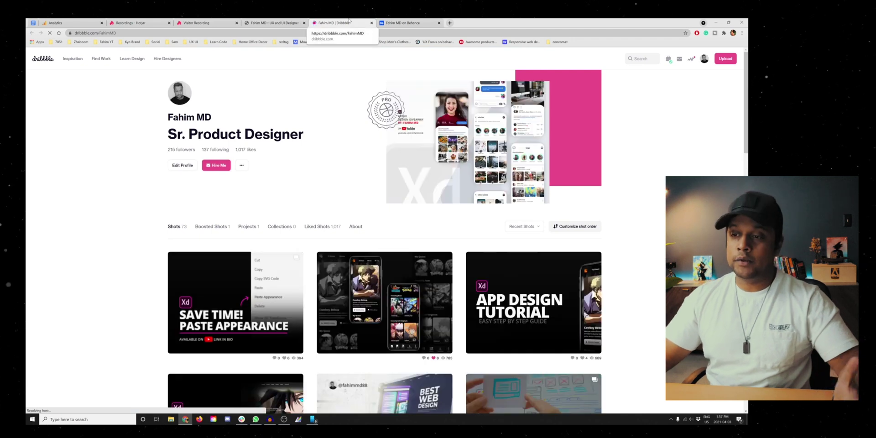